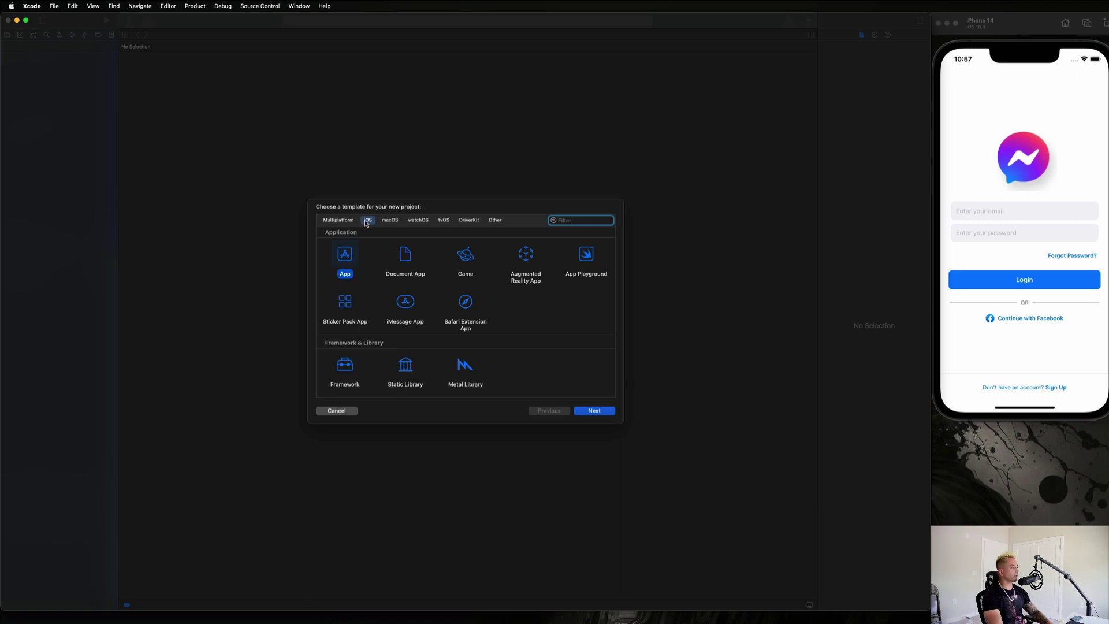
Create the iOS App project MessengerTutorial with the SwiftUI interface.
click(592, 414)
text(Messenge)
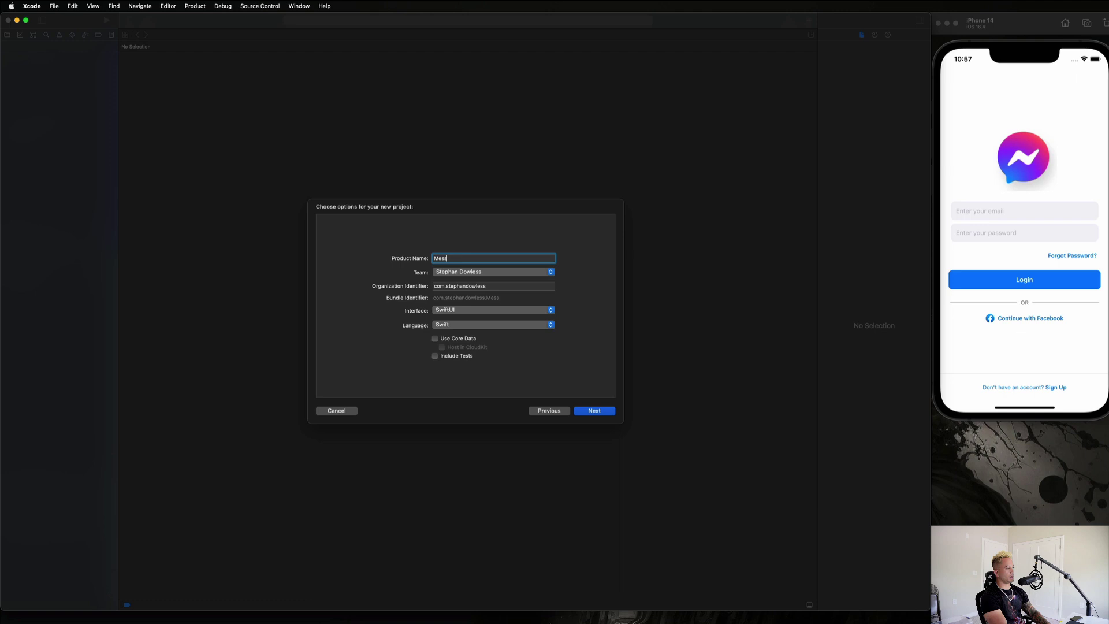
text(rTUtorial)
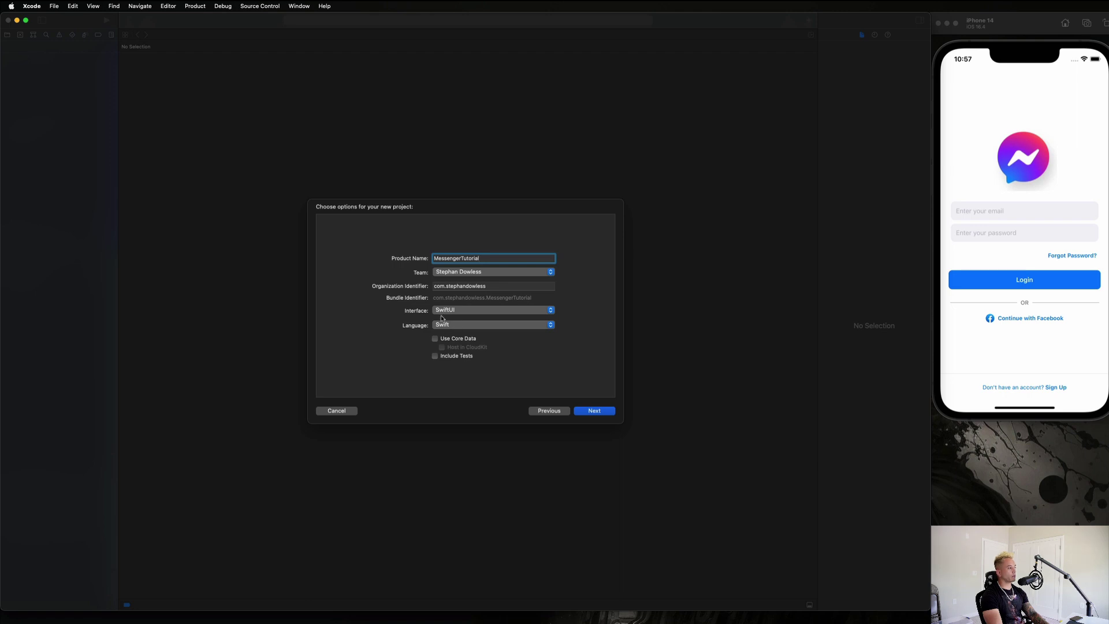
click(604, 413)
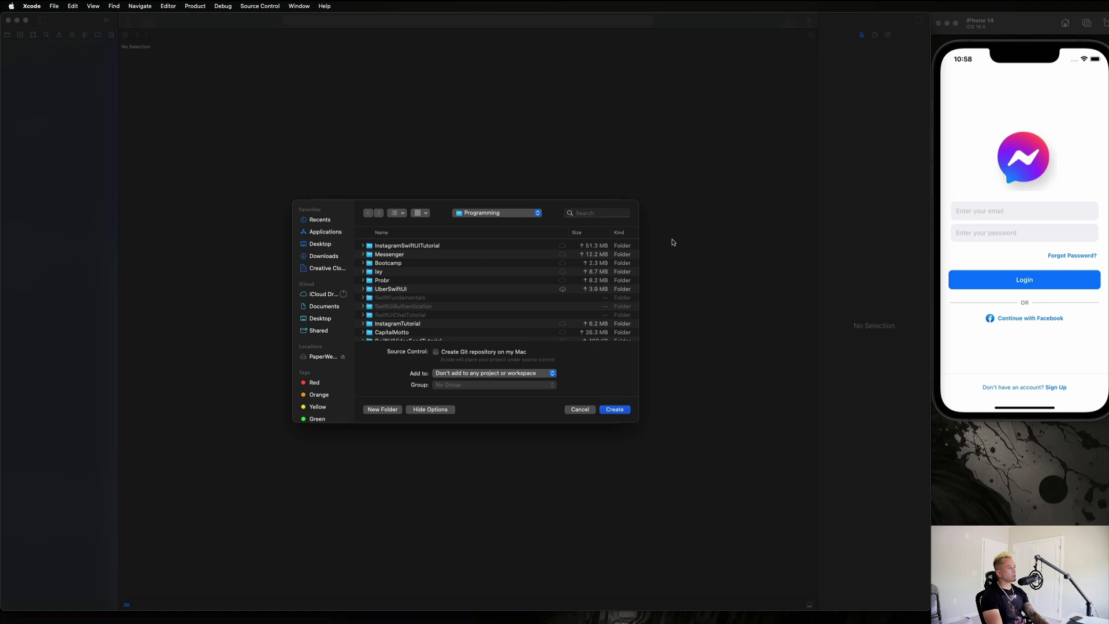
click(613, 410)
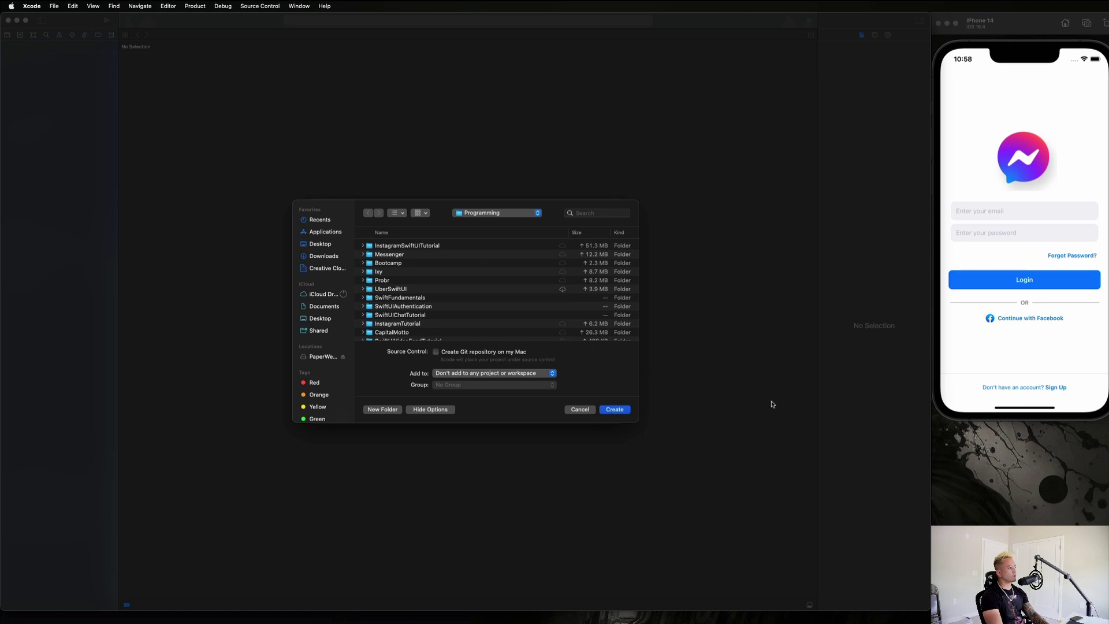
key(Return)
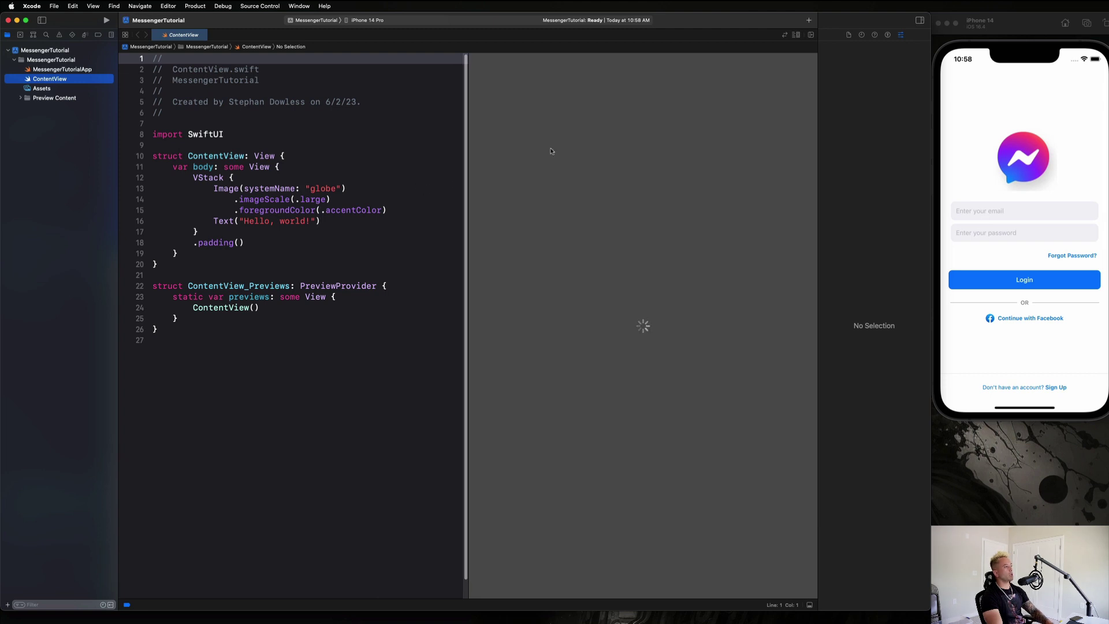
Hide the inspector, nudge the simulator left, and add a first group in MessengerTutorial.
click(919, 20)
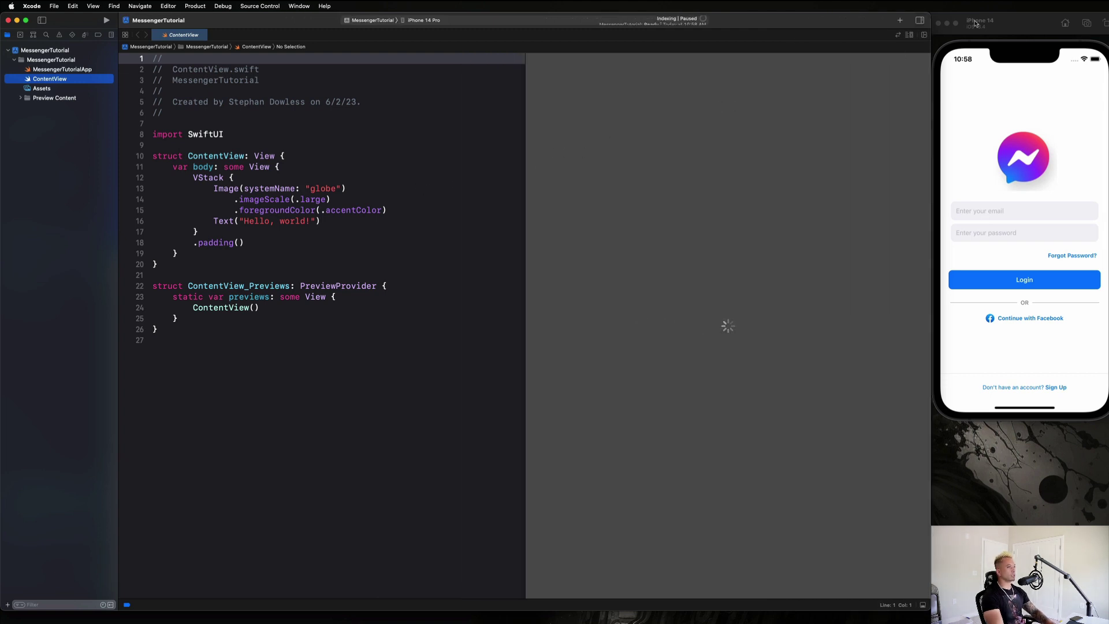
mouse_move(1035, 20)
mouse_down()
mouse_move(914, 21)
mouse_move(1012, 23)
mouse_up()
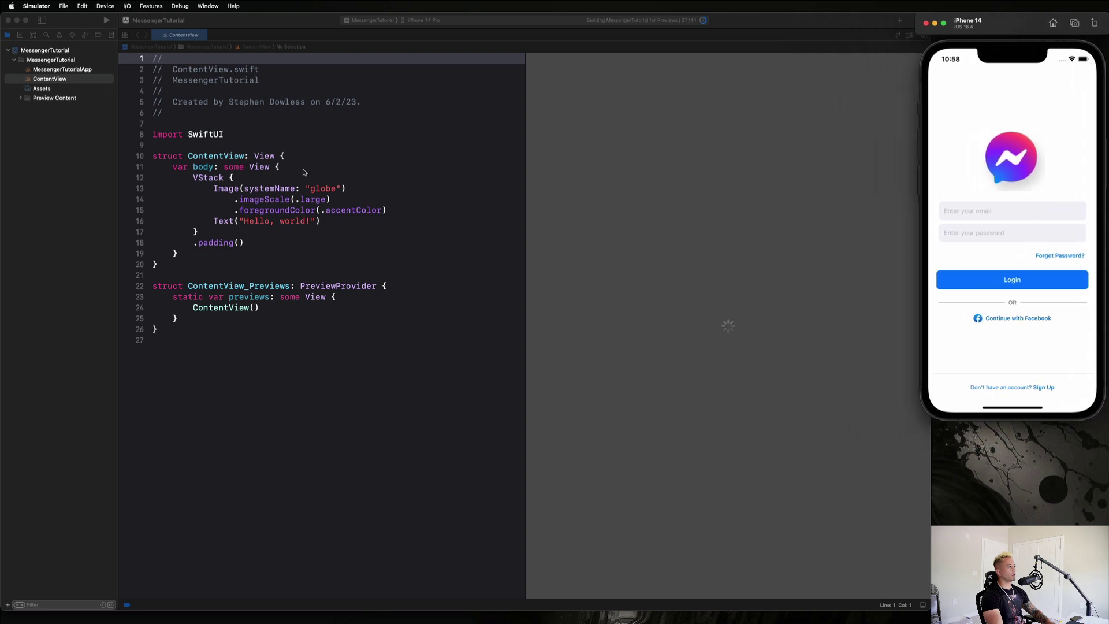
click(44, 58)
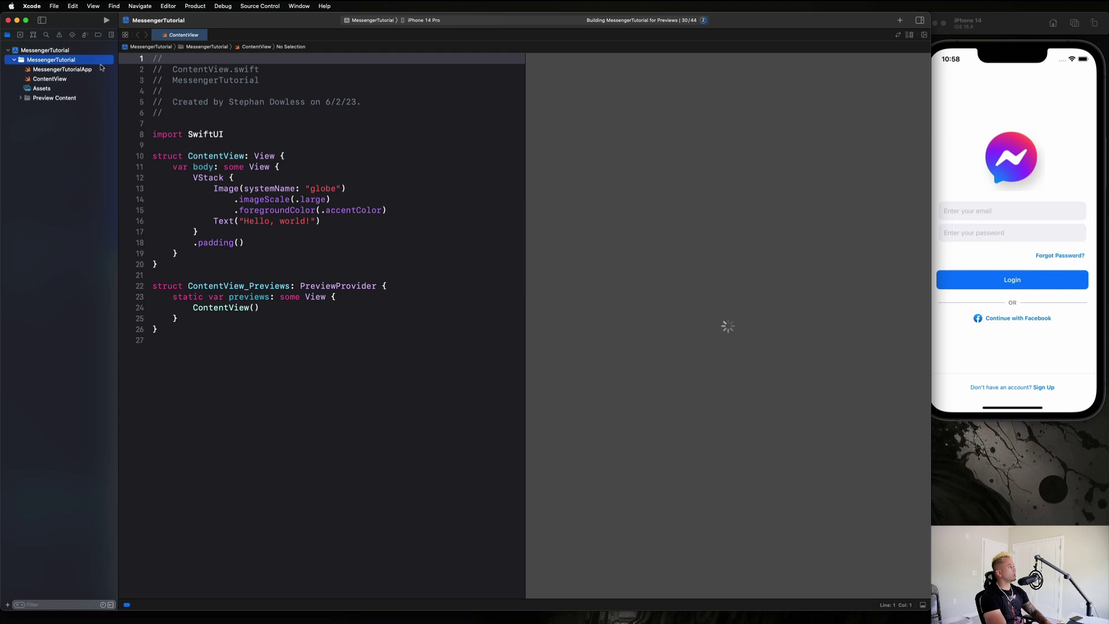
key(super+alt+n)
Add four more new groups inside the MessengerTutorial folder.
click(77, 60)
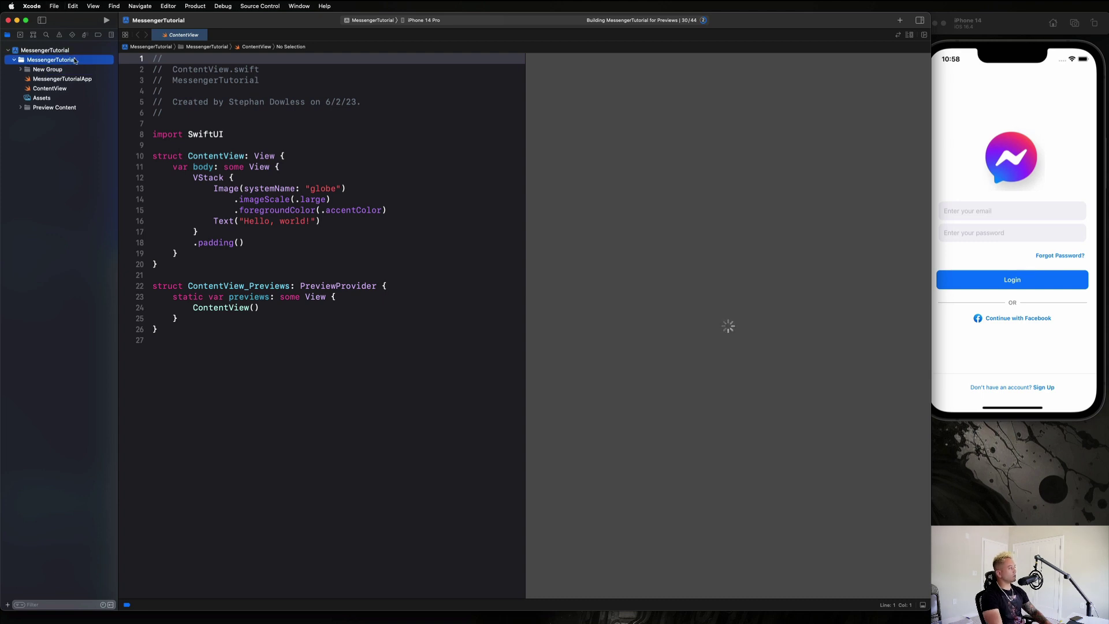
key(super+alt+n)
key(super+alt+n)
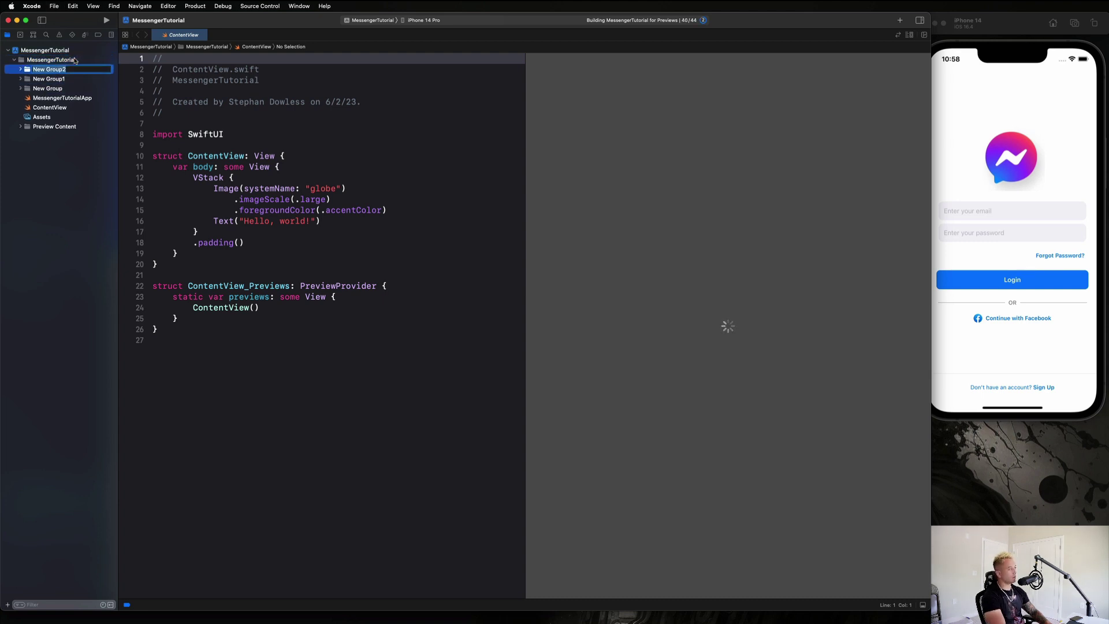
click(77, 59)
key(super+alt+n)
click(77, 59)
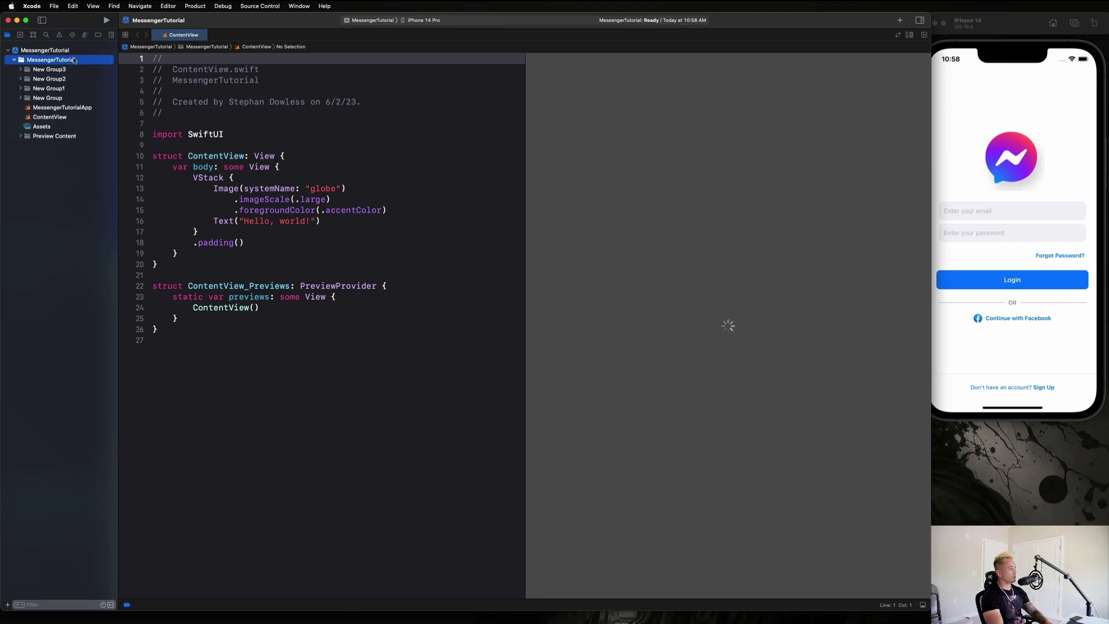
key(super+alt+n)
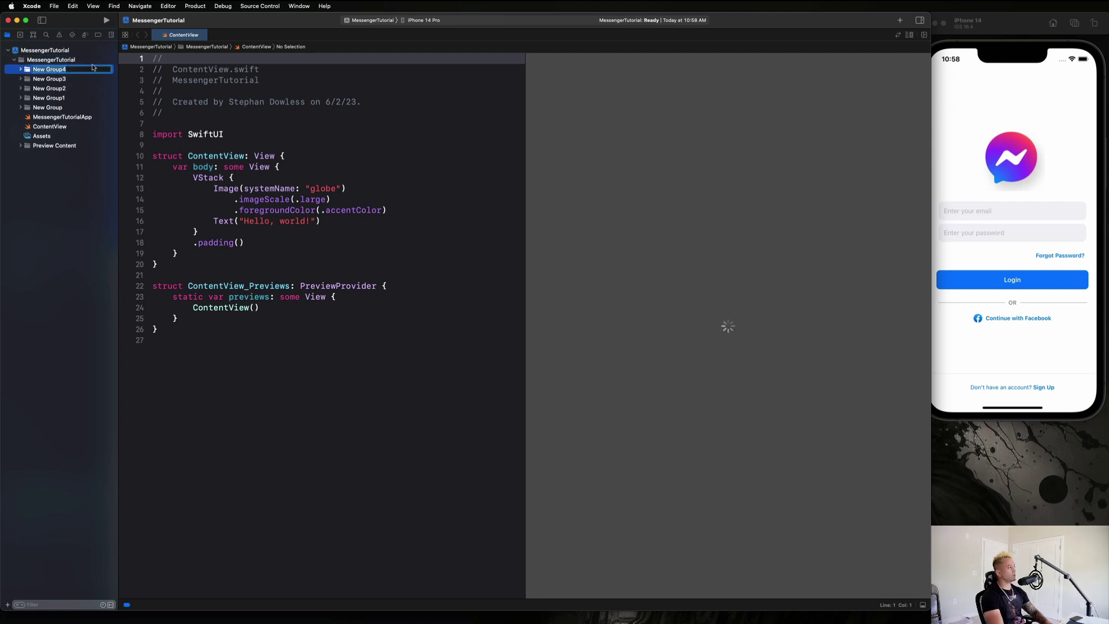
click(248, 102)
Rename New Group4 to App and New Group3 to Core.
right_click(67, 60)
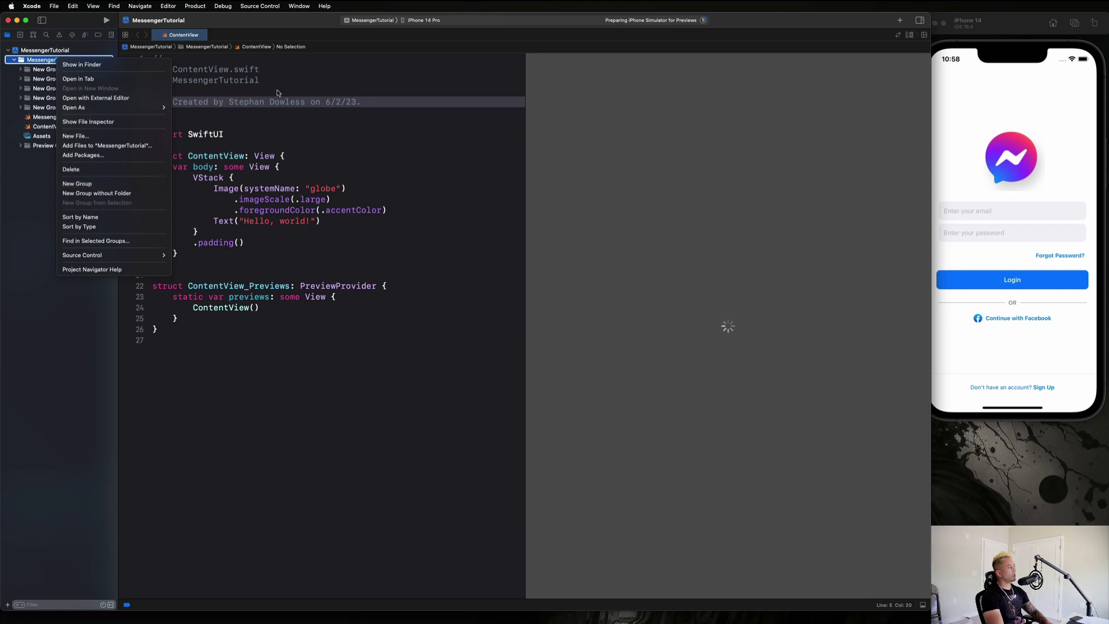
click(45, 61)
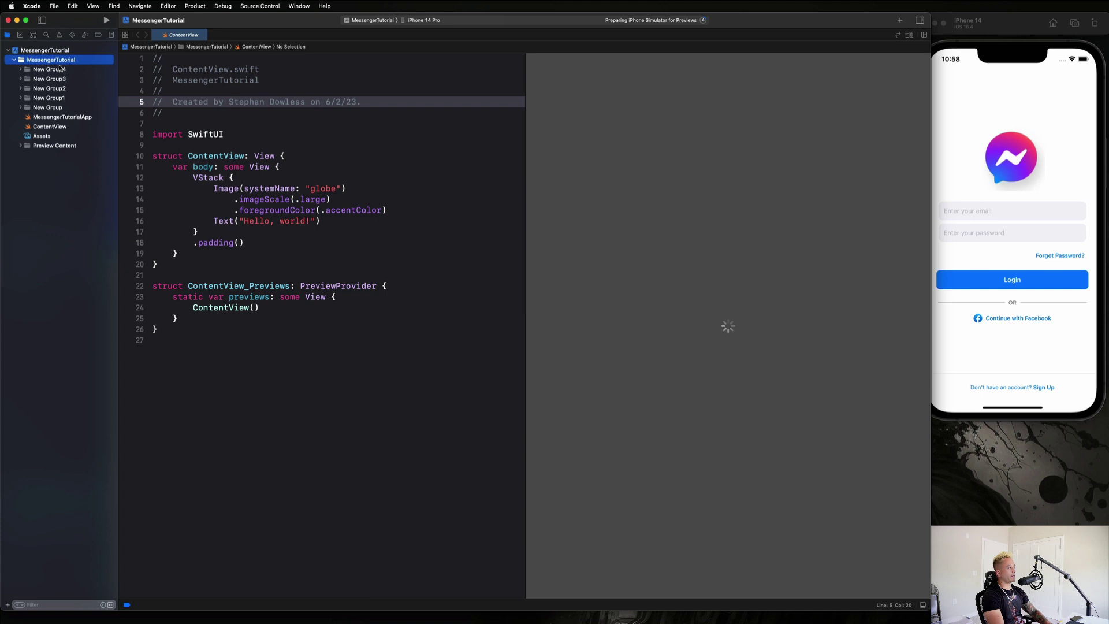
click(63, 74)
key(Return)
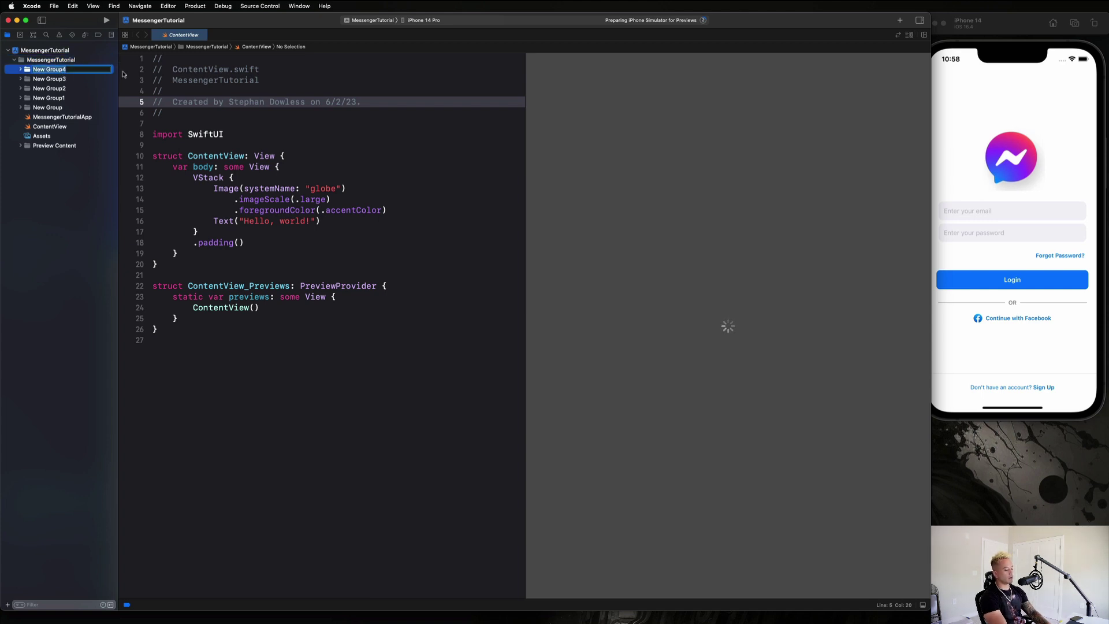
text(App)
key(Return)
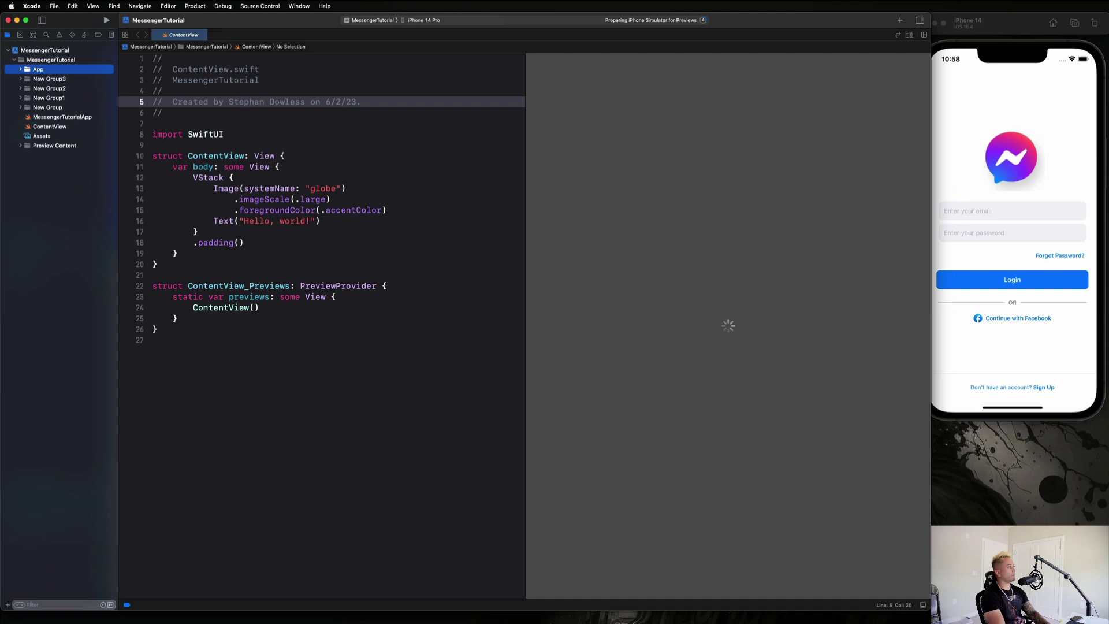
click(48, 79)
key(Return)
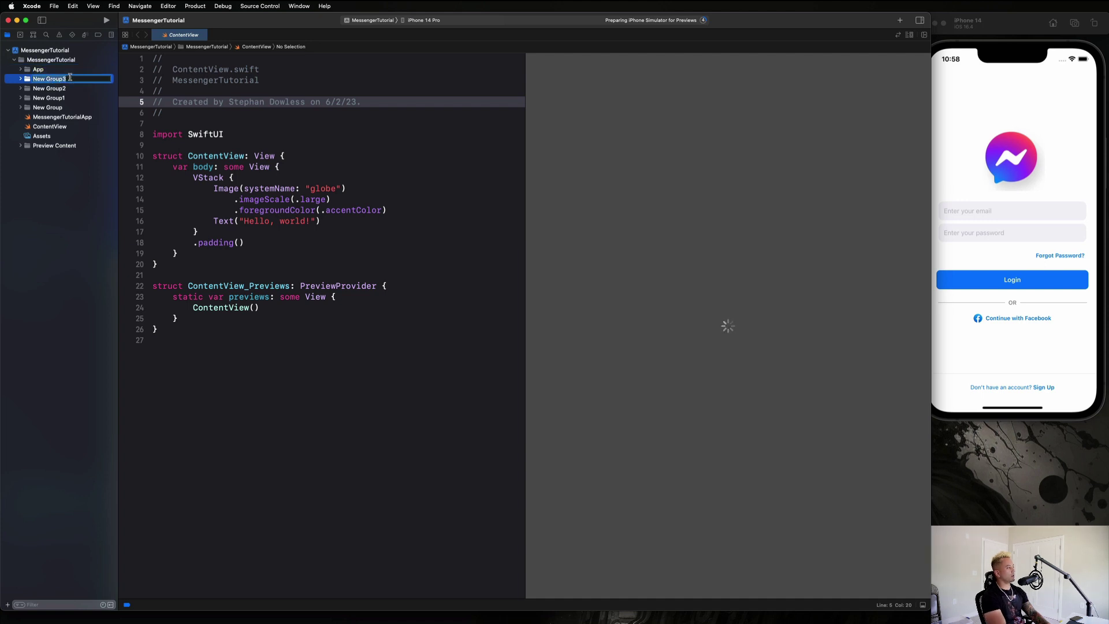
text(Core)
key(Return)
Rename New Group2 to Model and New Group1 to Service, then begin renaming the last group.
click(74, 90)
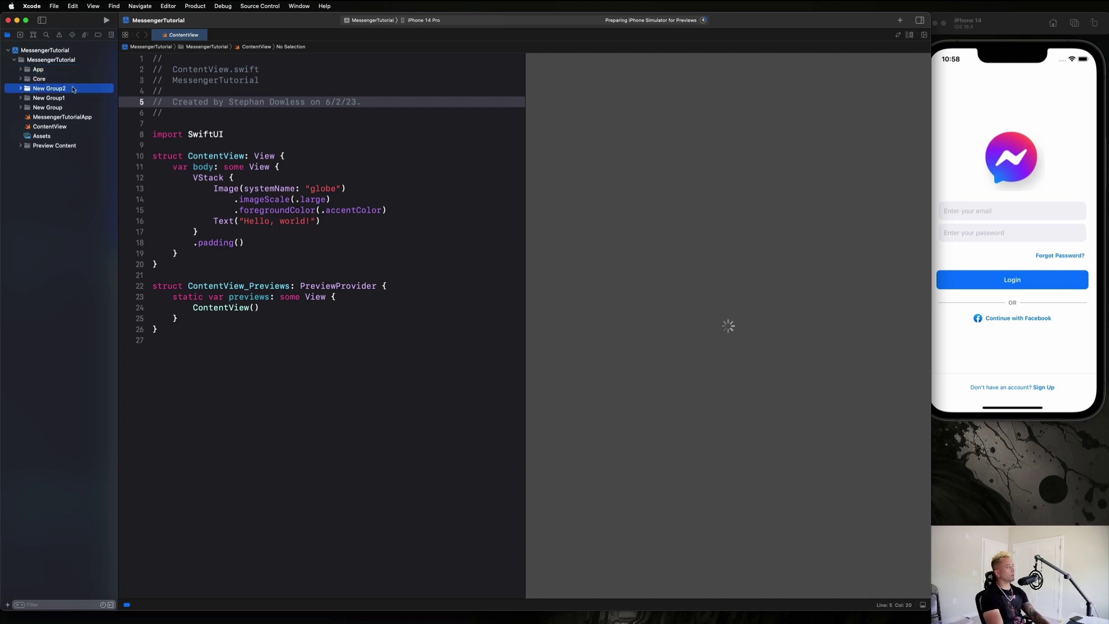
key(Return)
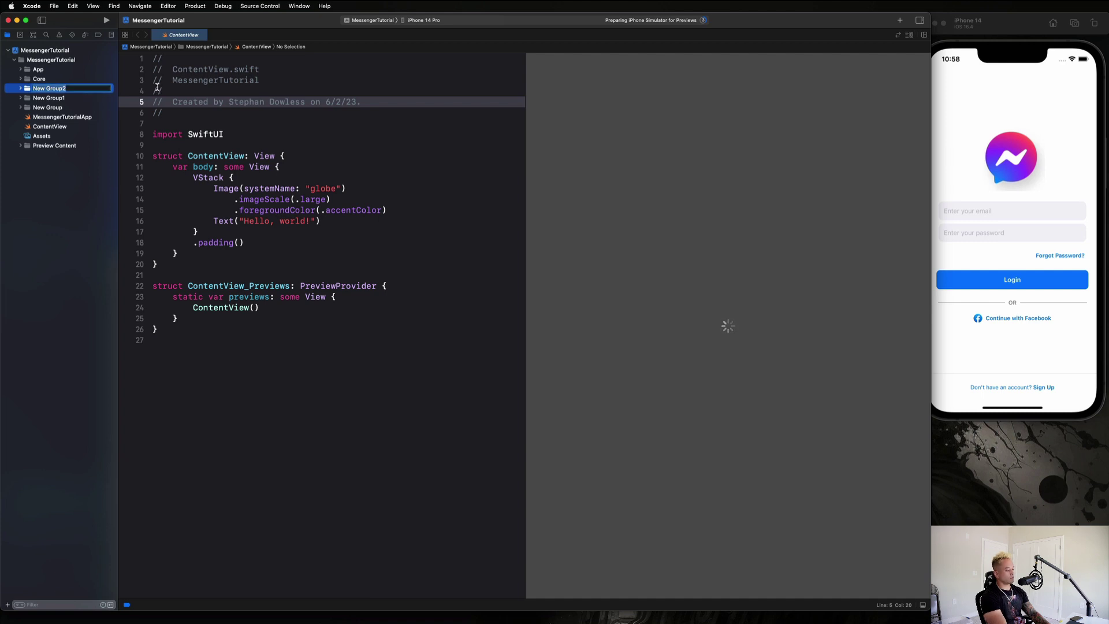
text(Model)
key(Return)
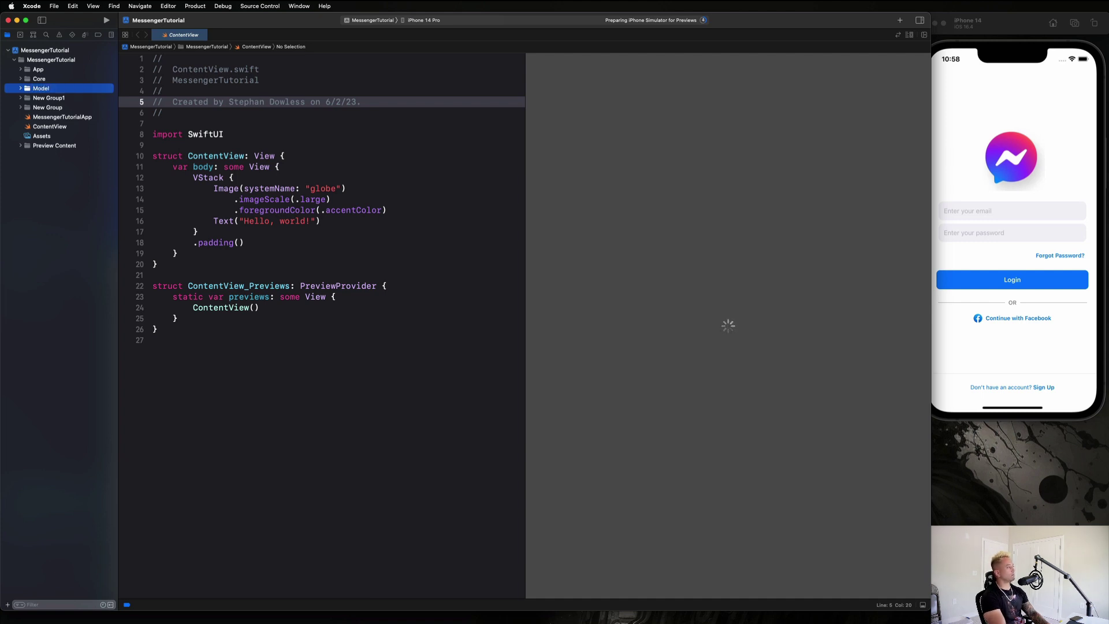
click(56, 97)
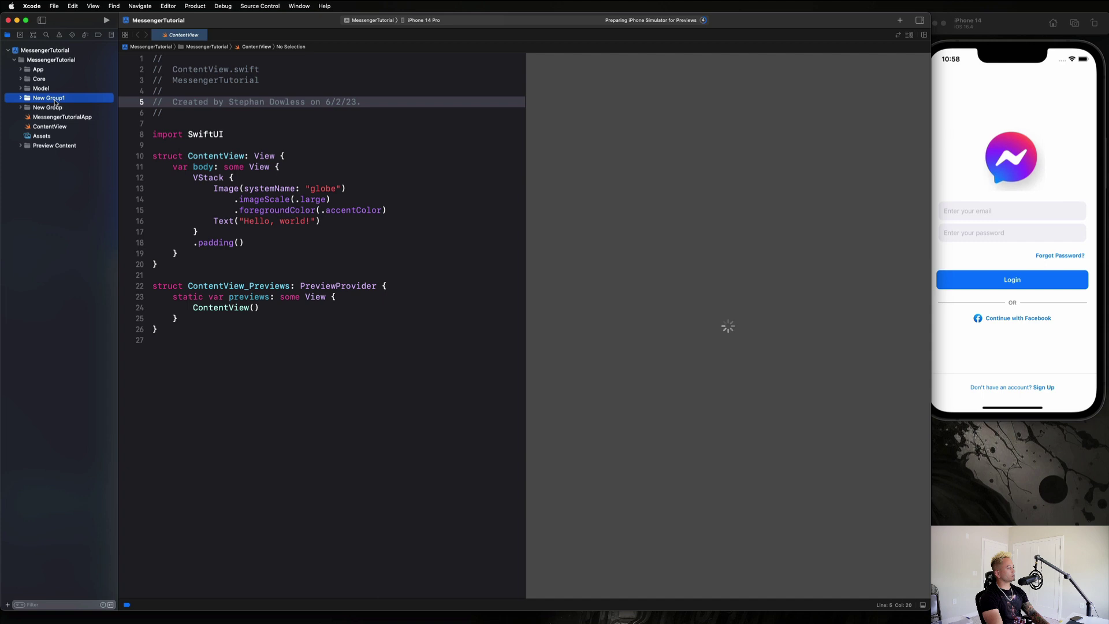
key(Return)
text(Service)
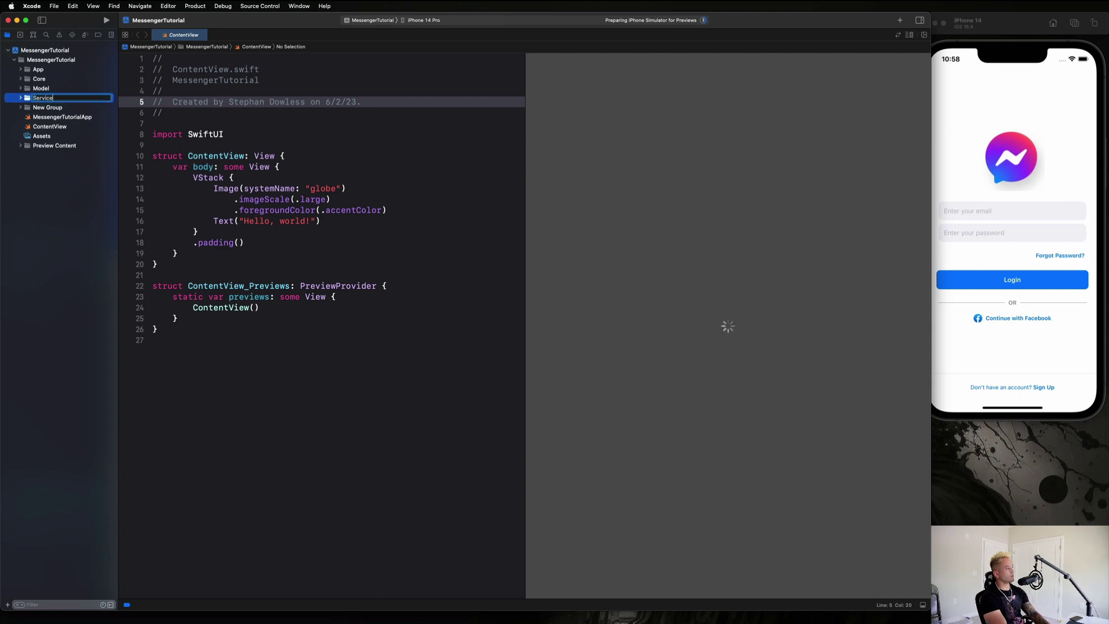
key(Return)
click(61, 107)
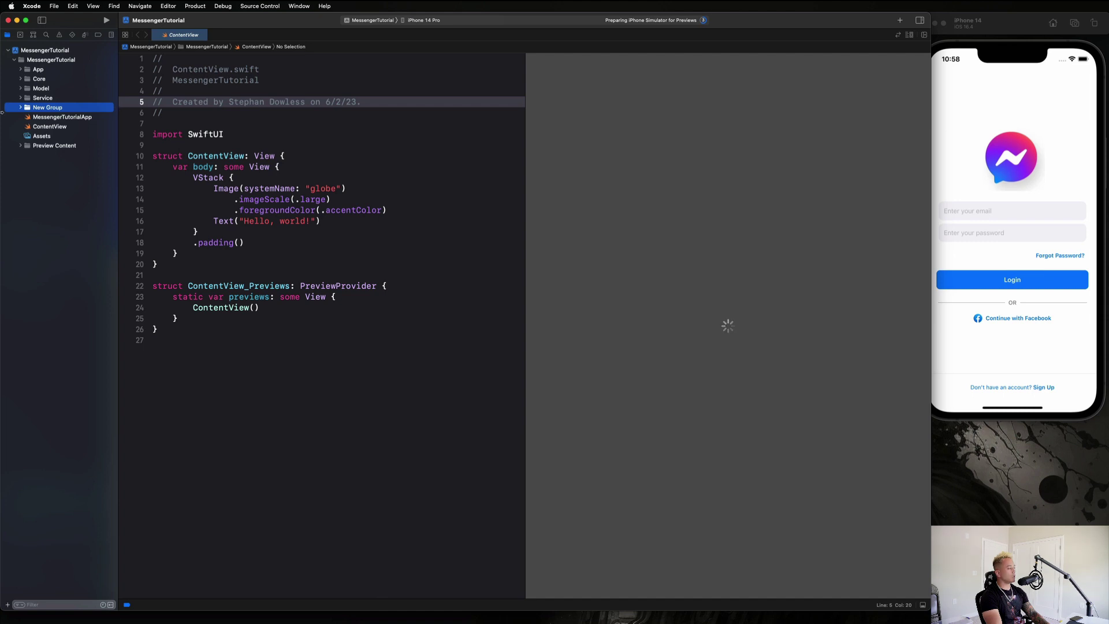
click(105, 105)
text(Extensions)
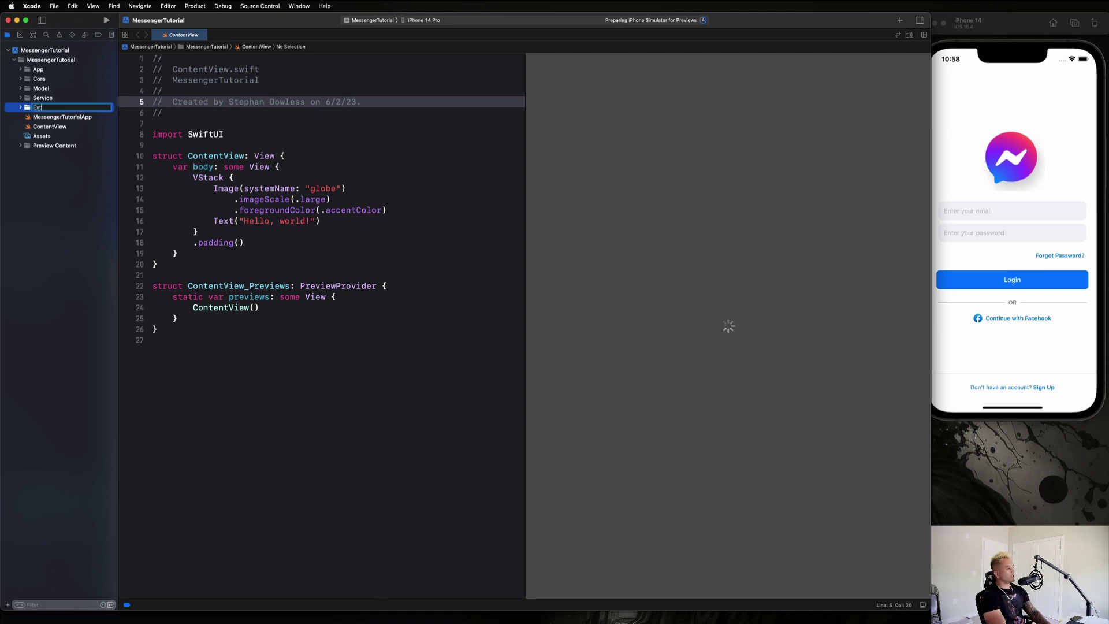
Name the last group Extensions, place it under App, and move MessengerTutorialApp into App.
key(Return)
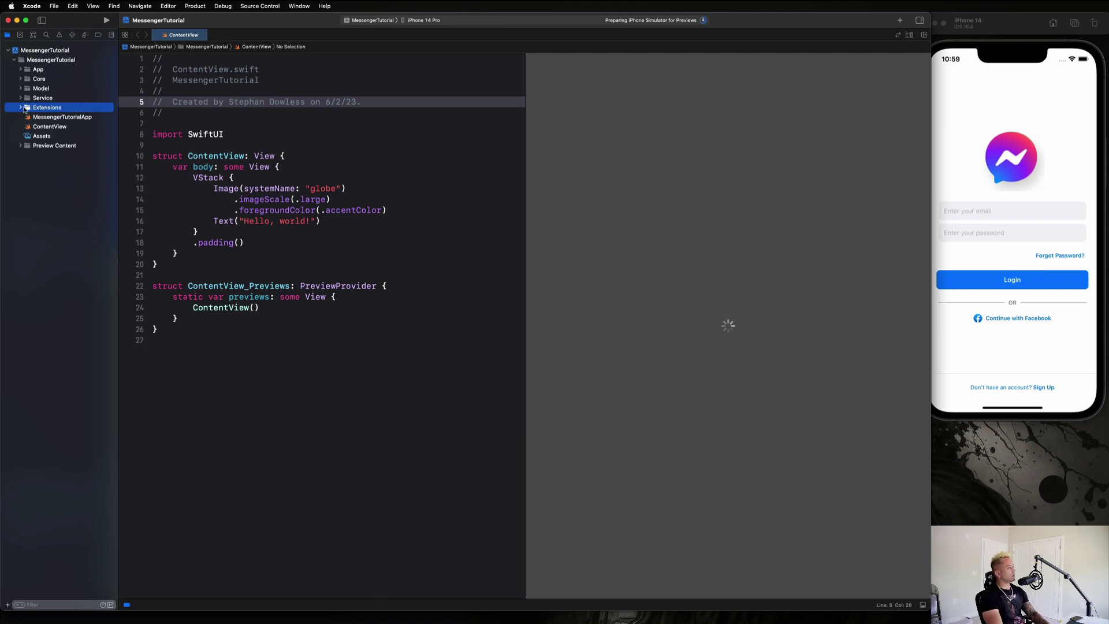
drag(45, 107, 30, 77)
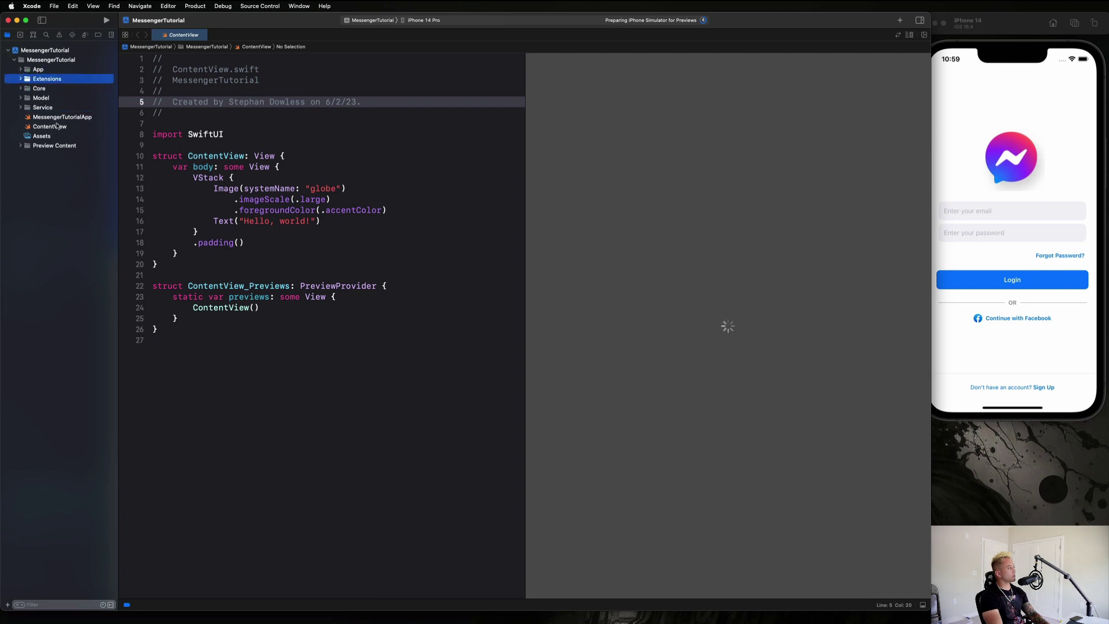
click(79, 118)
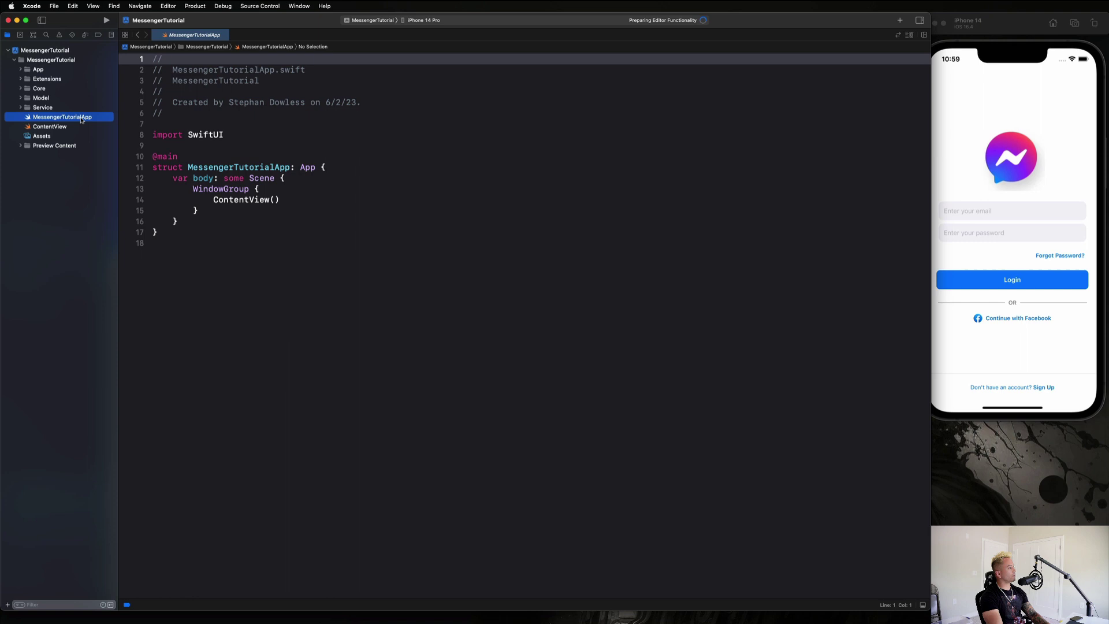
drag(61, 116, 48, 73)
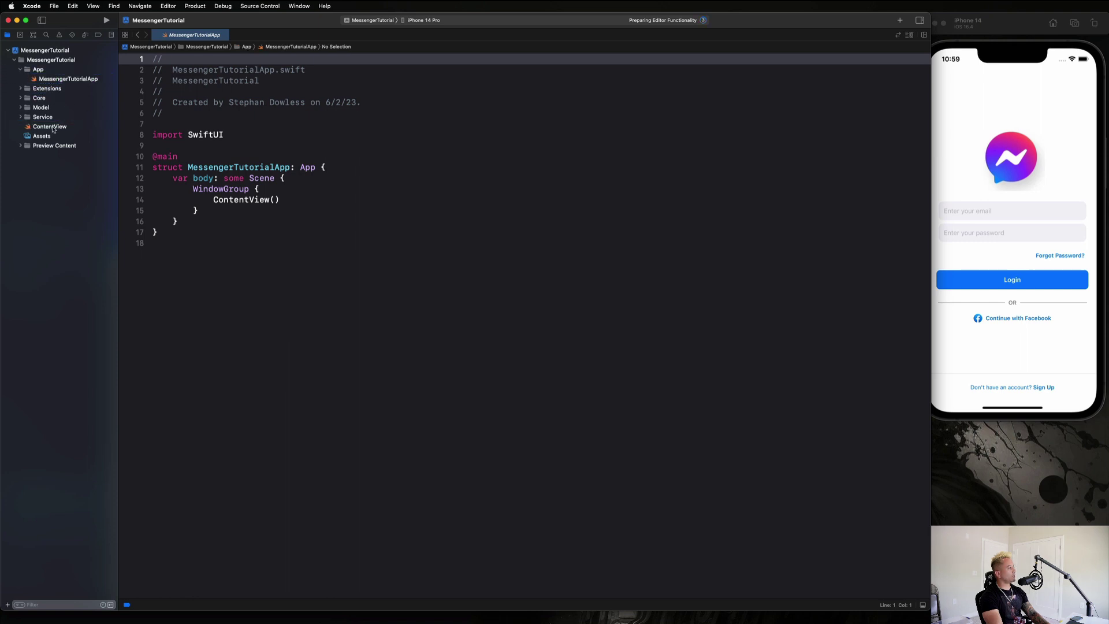
click(45, 101)
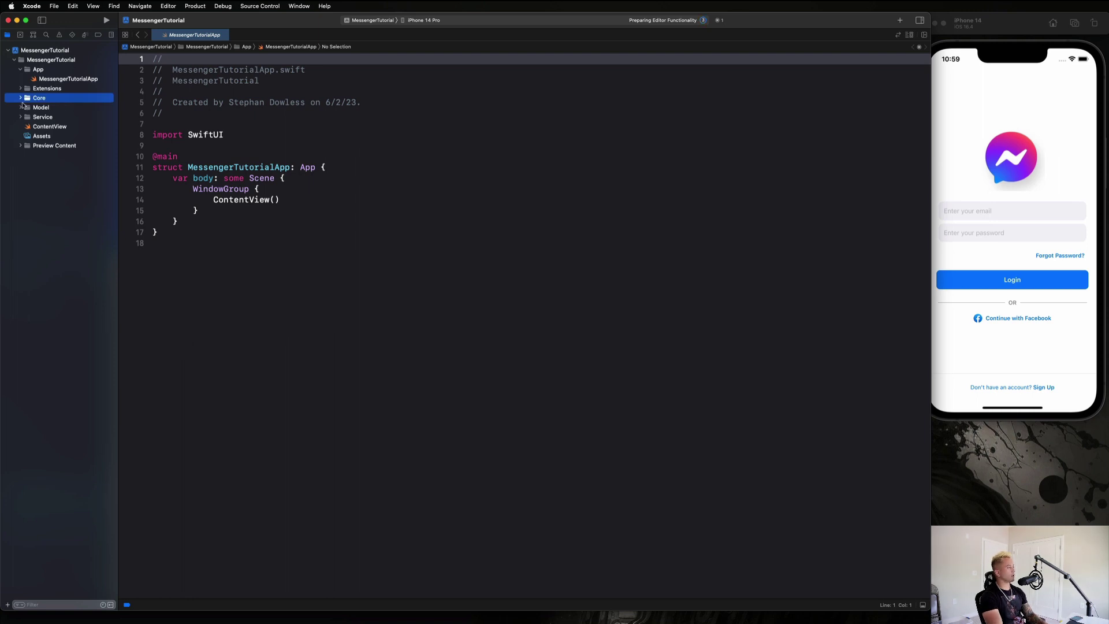
Add groups named Authentication and Root inside Core.
key(super+alt+n)
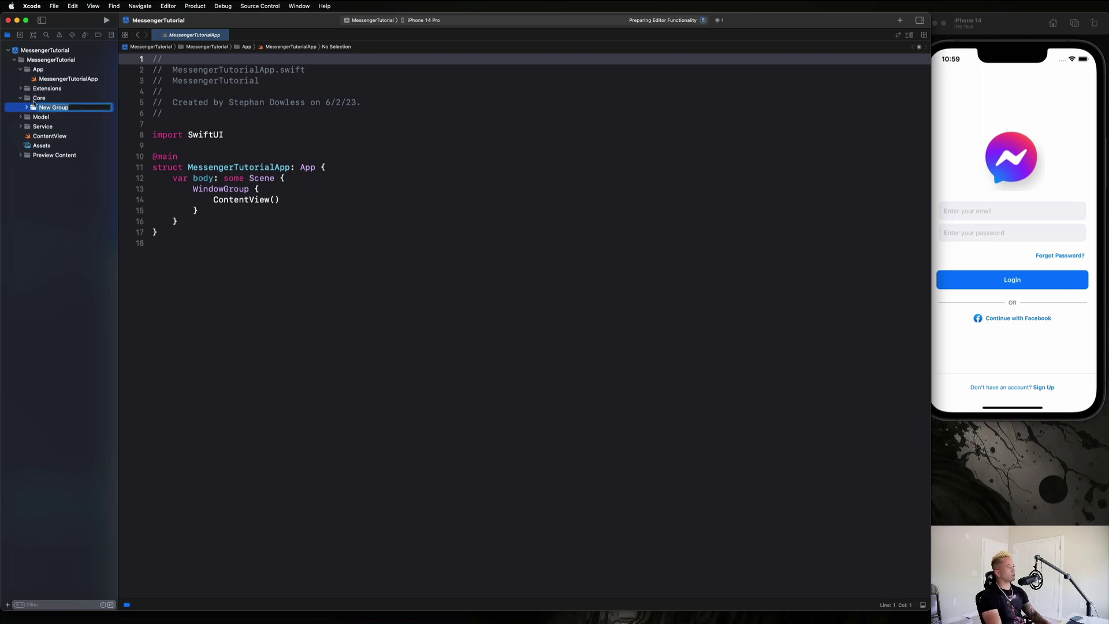
text(Auth)
text(enti)
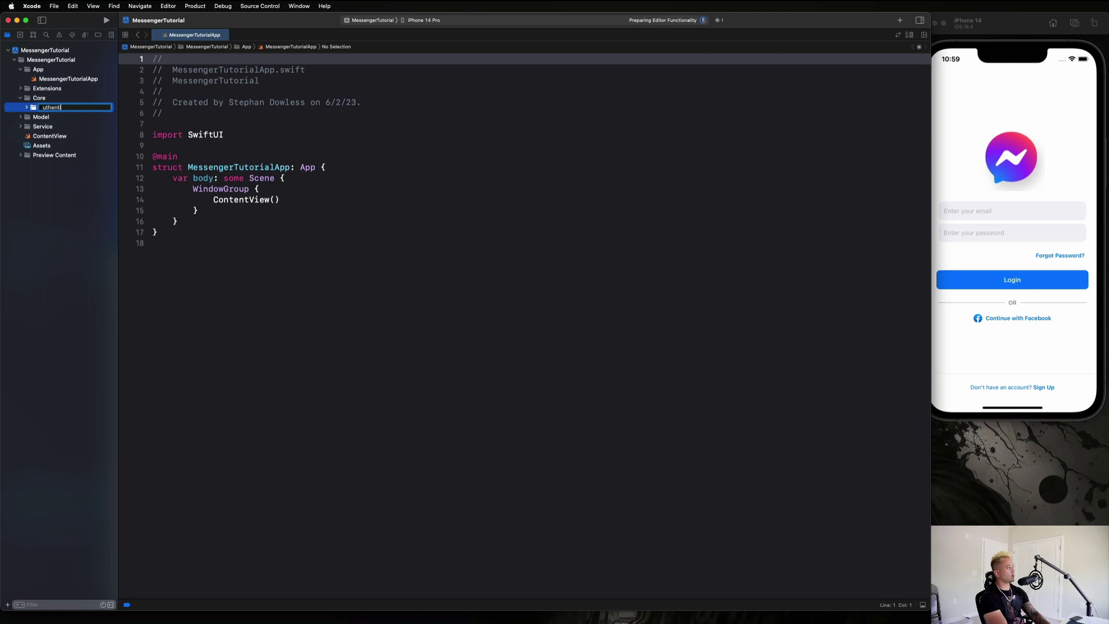
text(cation)
key(Return)
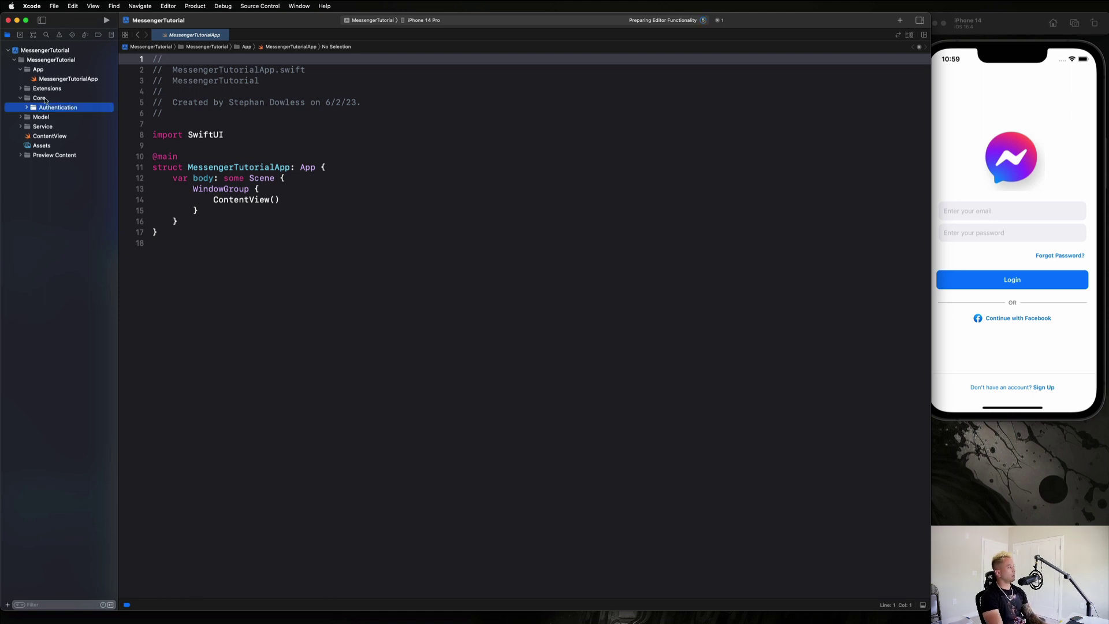
click(52, 98)
key(super+alt+n)
text(Root)
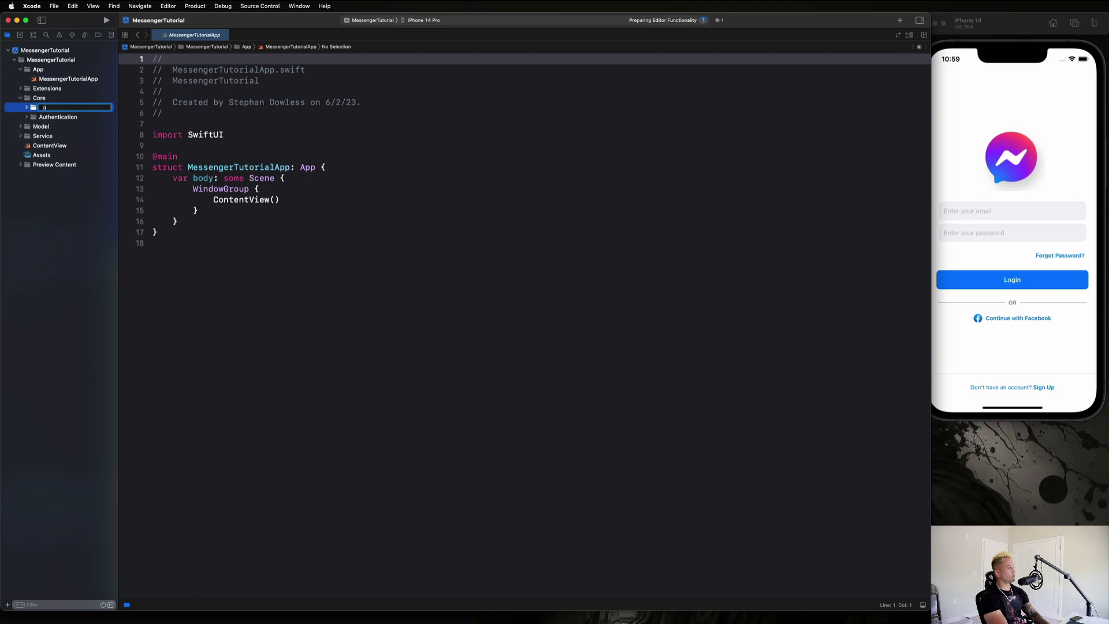
key(Return)
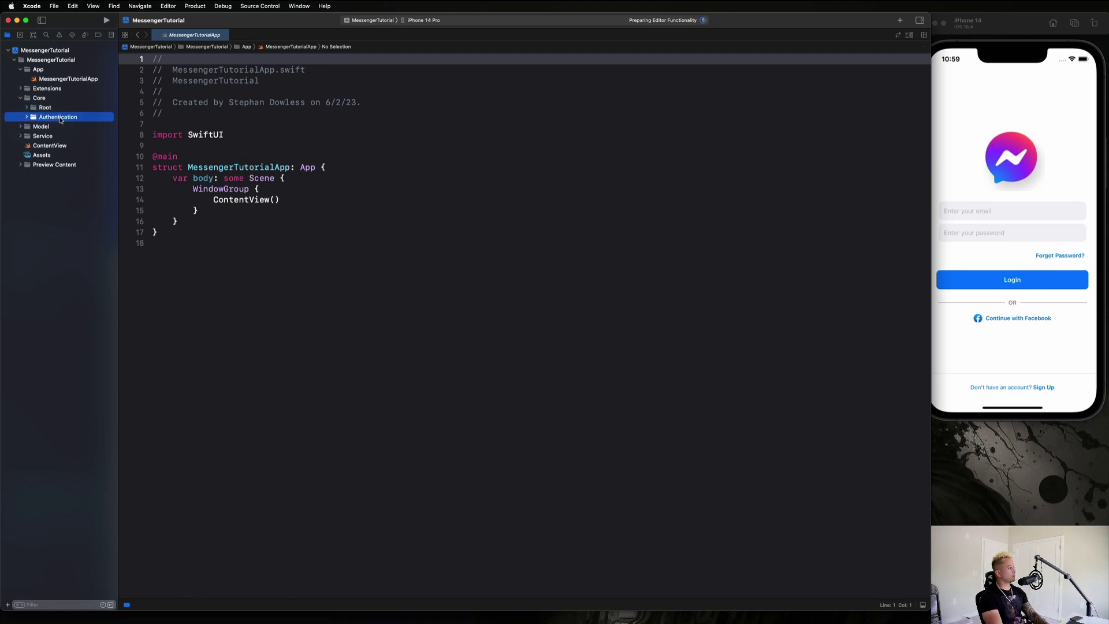
Place Authentication above Root and move ContentView into the Root group.
drag(55, 118, 42, 105)
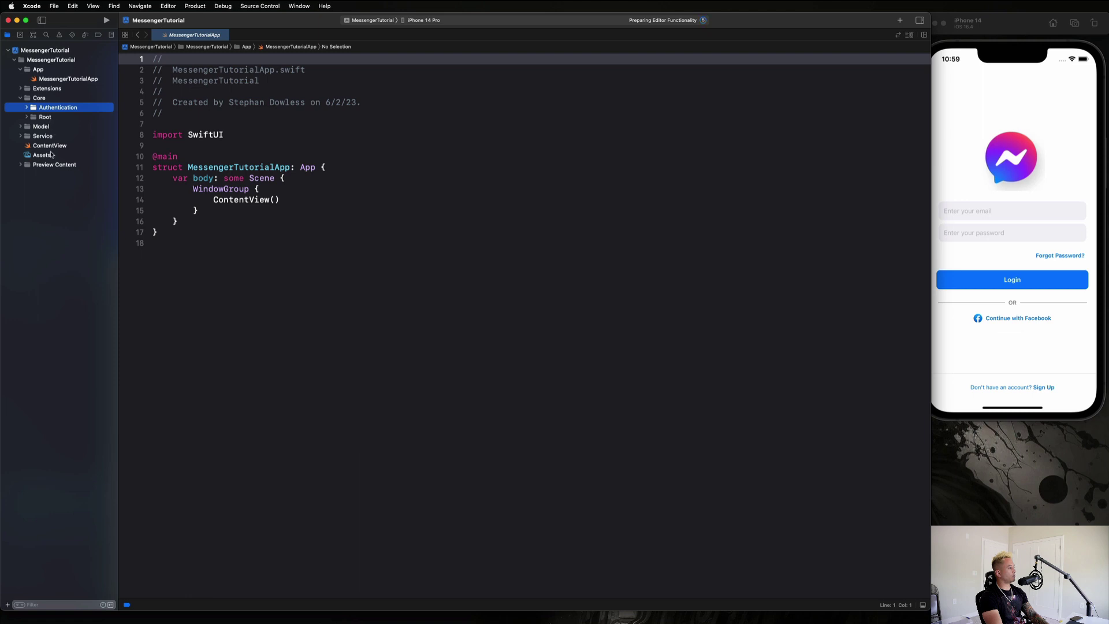
click(52, 146)
mouse_move(52, 146)
mouse_down()
mouse_move(63, 130)
mouse_move(54, 119)
mouse_up()
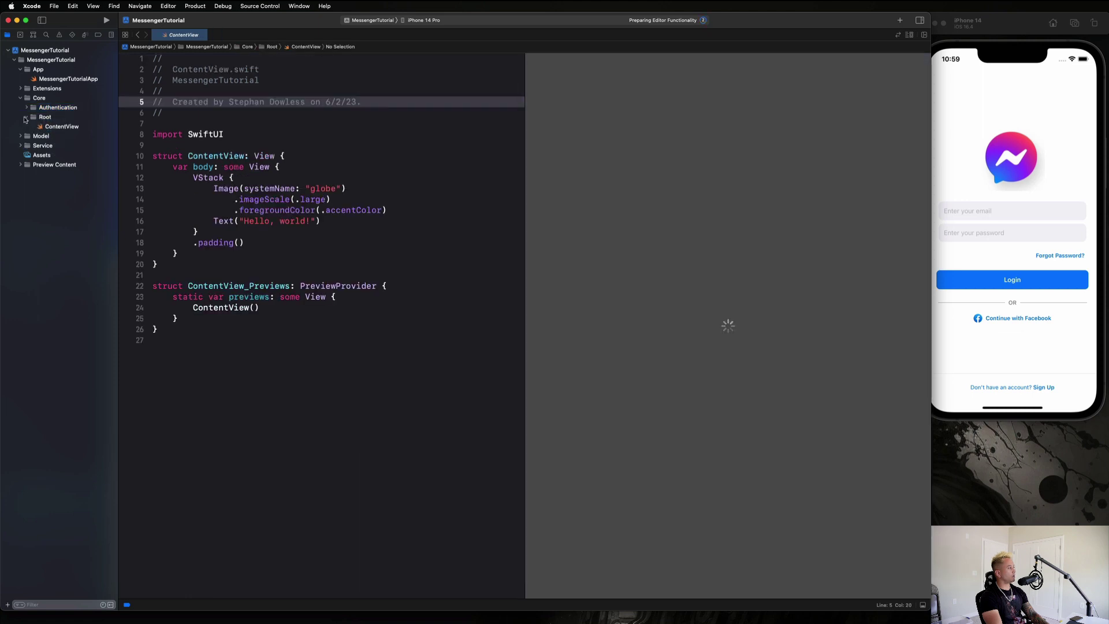
click(26, 117)
click(86, 110)
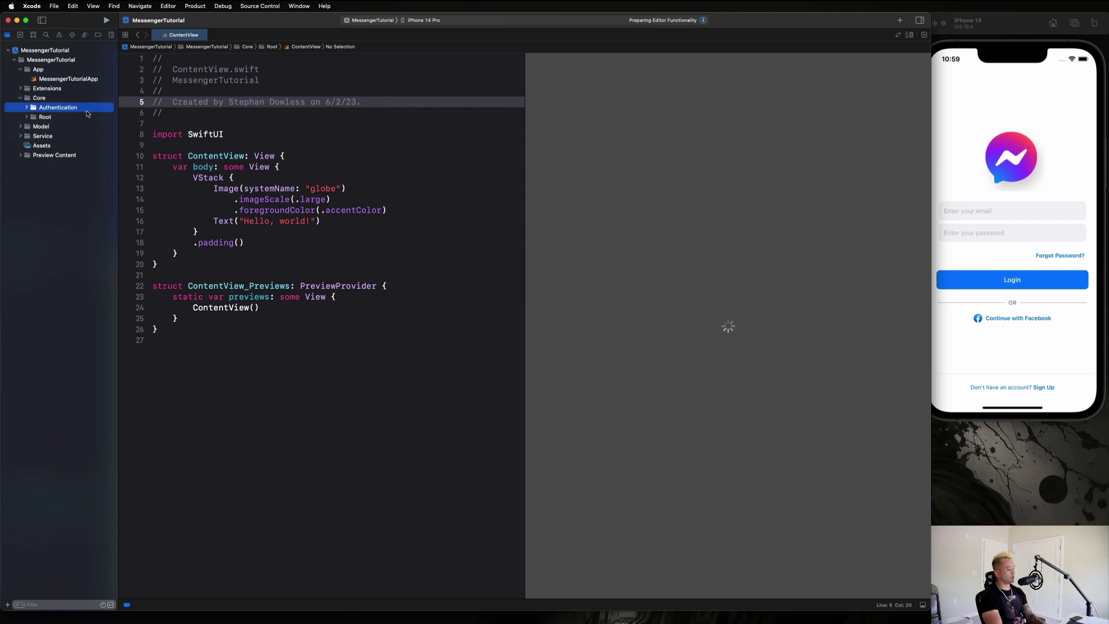
Add a View group inside Authentication and bring up the new-file template chooser.
key(super+alt+n)
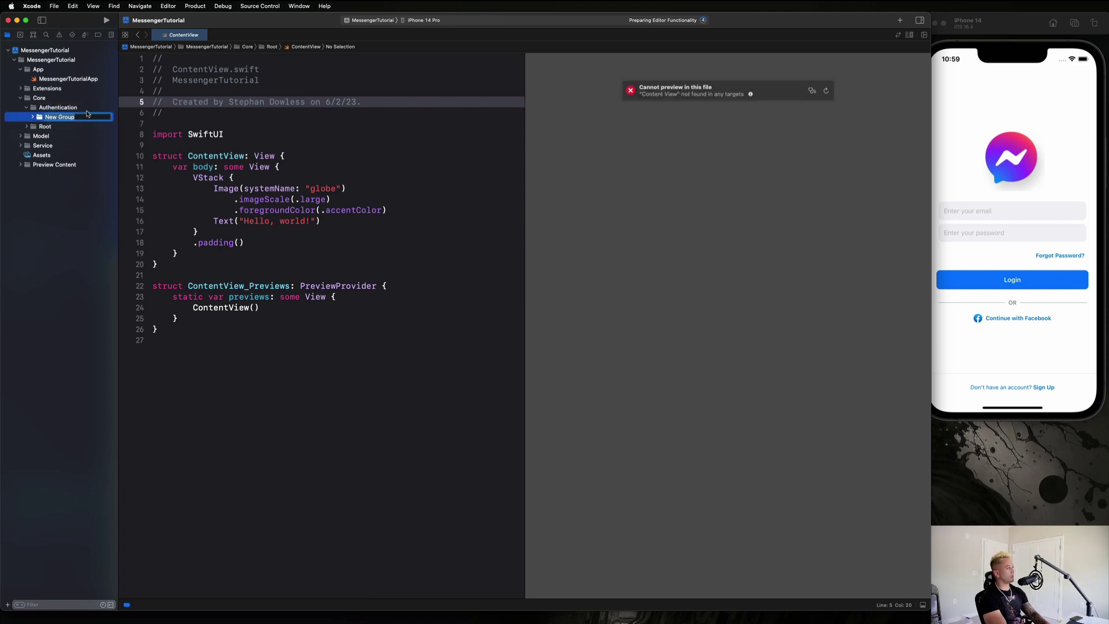
text(View)
key(Return)
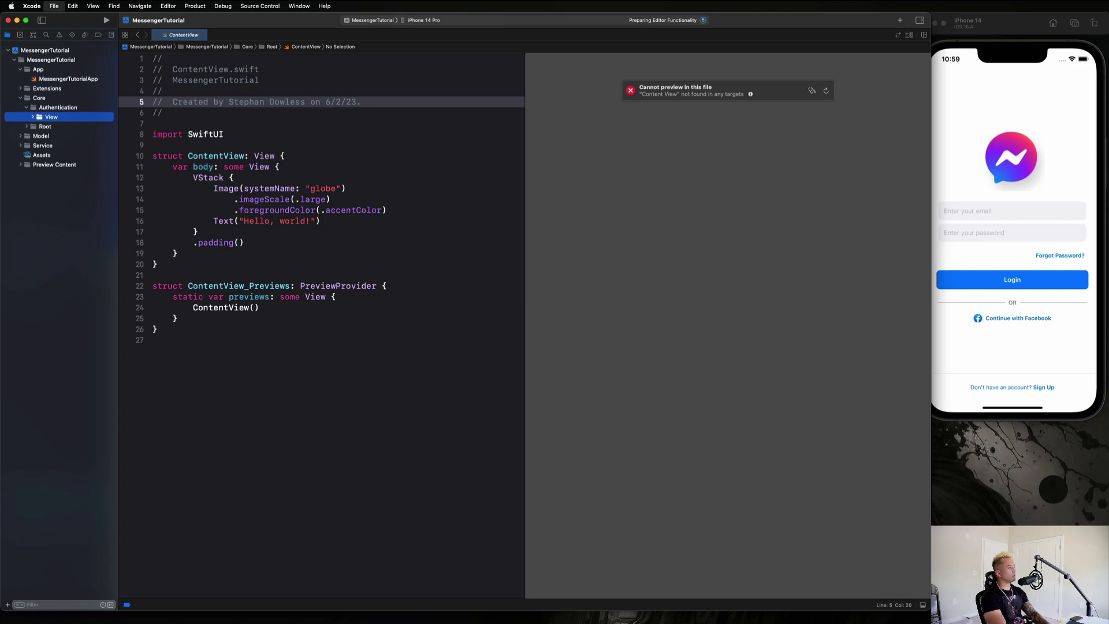
key(super+n)
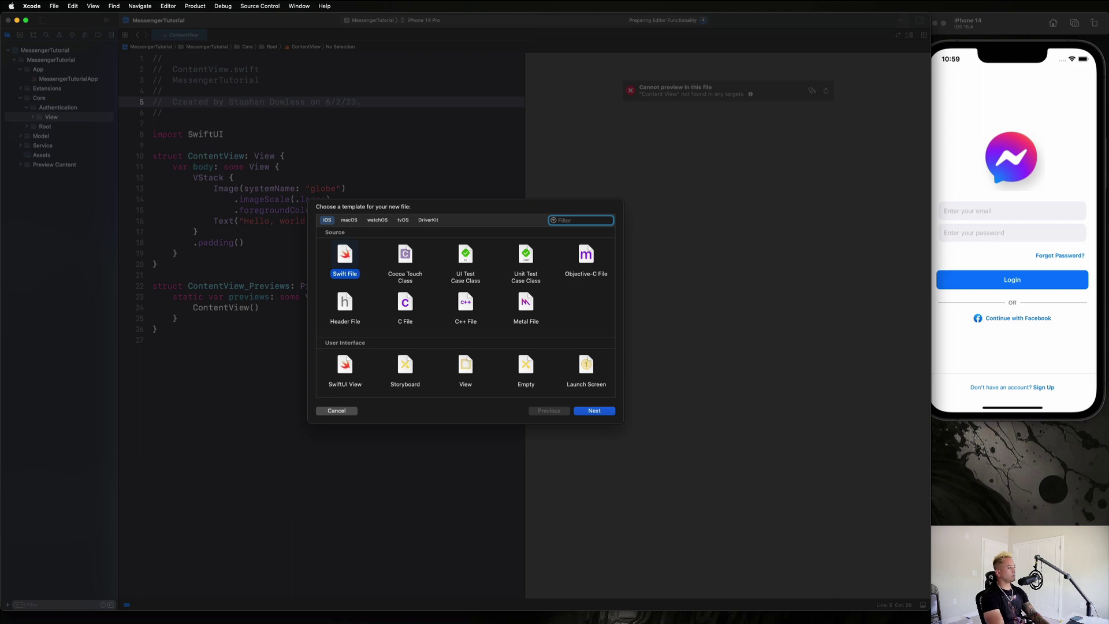
Create a SwiftUI View file named LoginView in the View group.
key(Return)
click(500, 374)
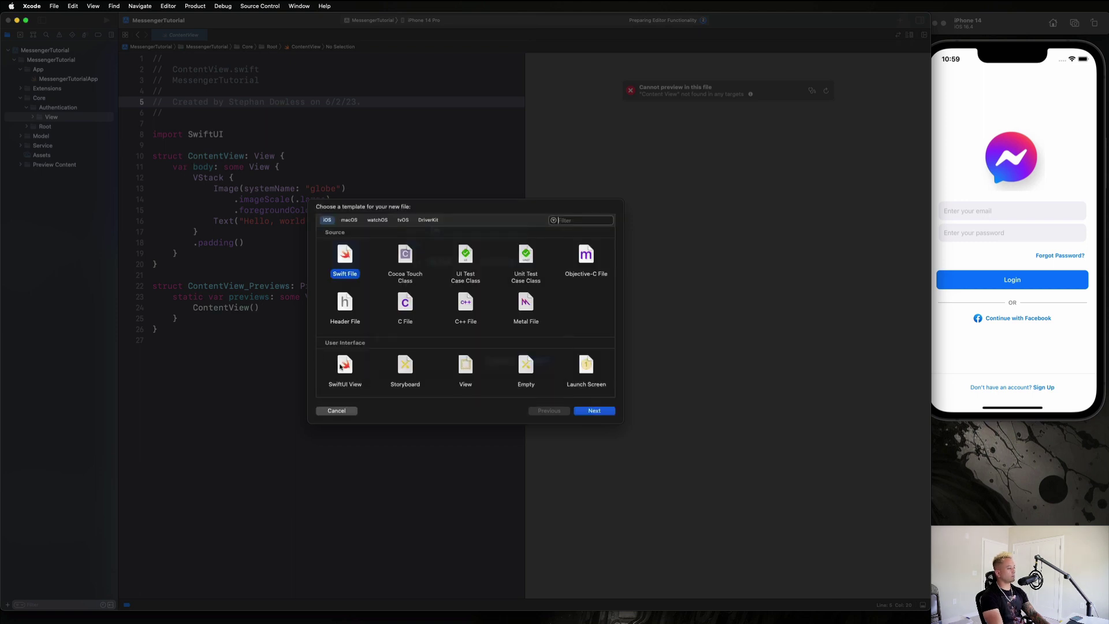
click(344, 368)
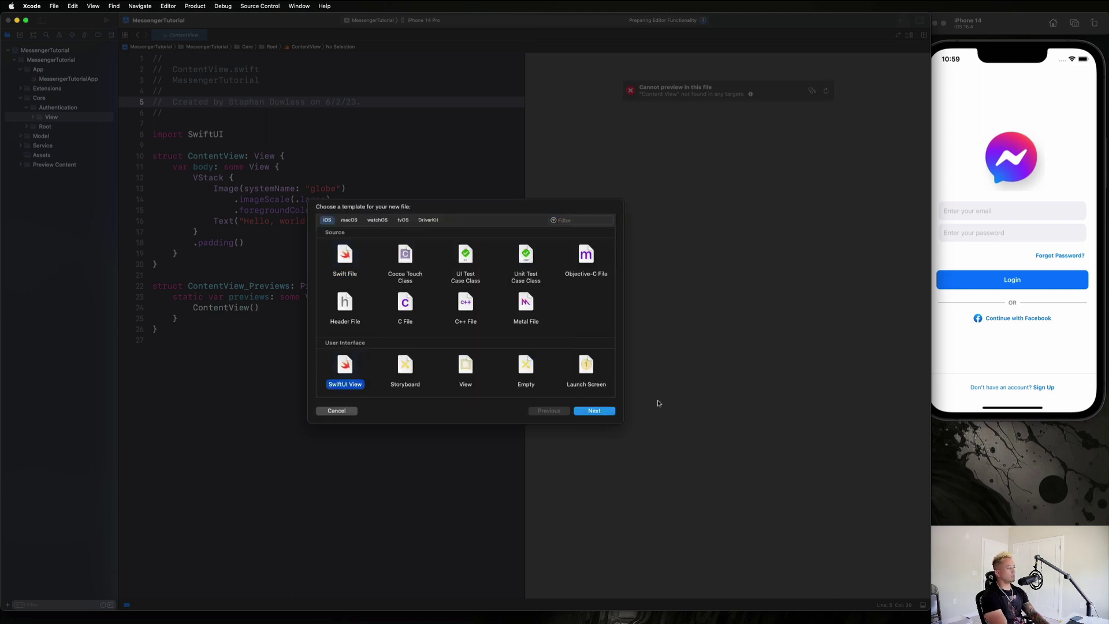
key(Return)
text(LoginView)
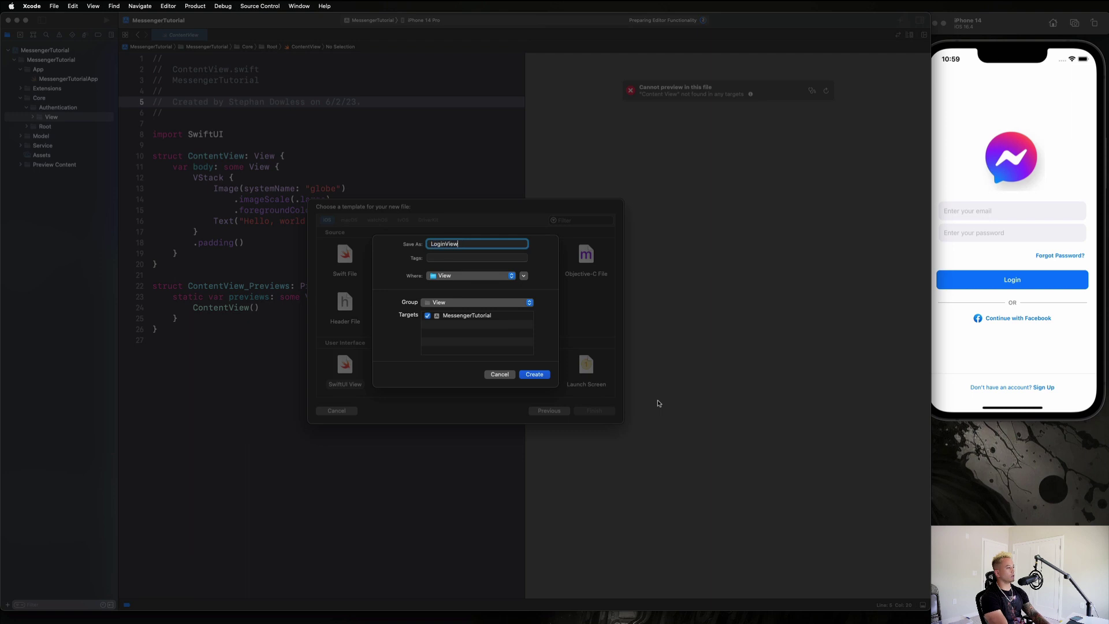
key(Return)
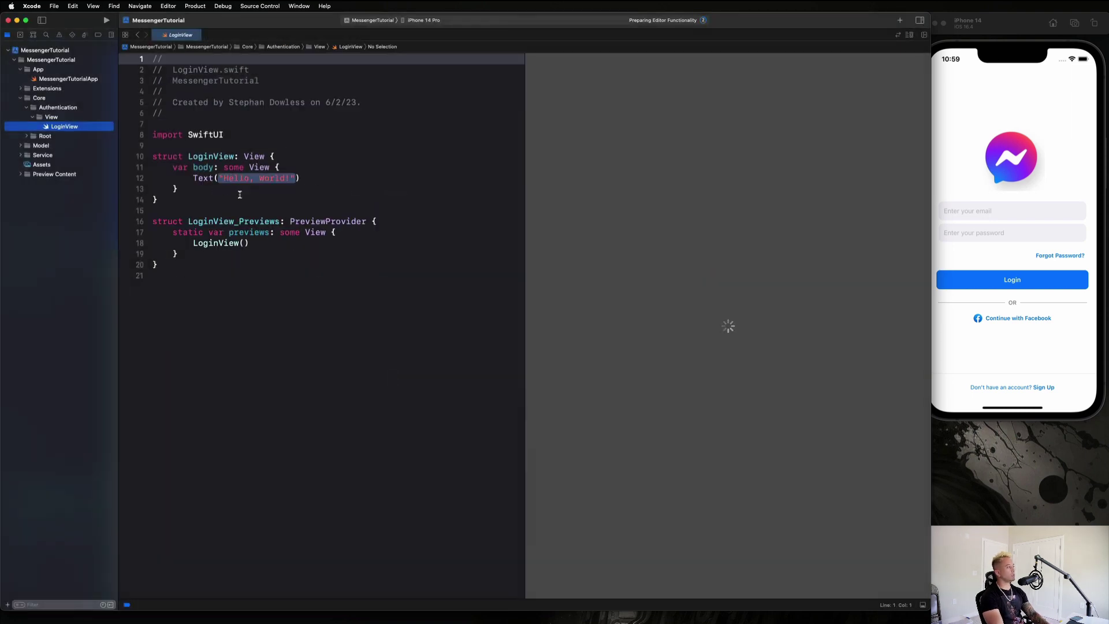
Select LoginView code lines 7–20, then visit Sign Up and return to Login in the simulator.
click(240, 195)
drag(190, 289, 157, 121)
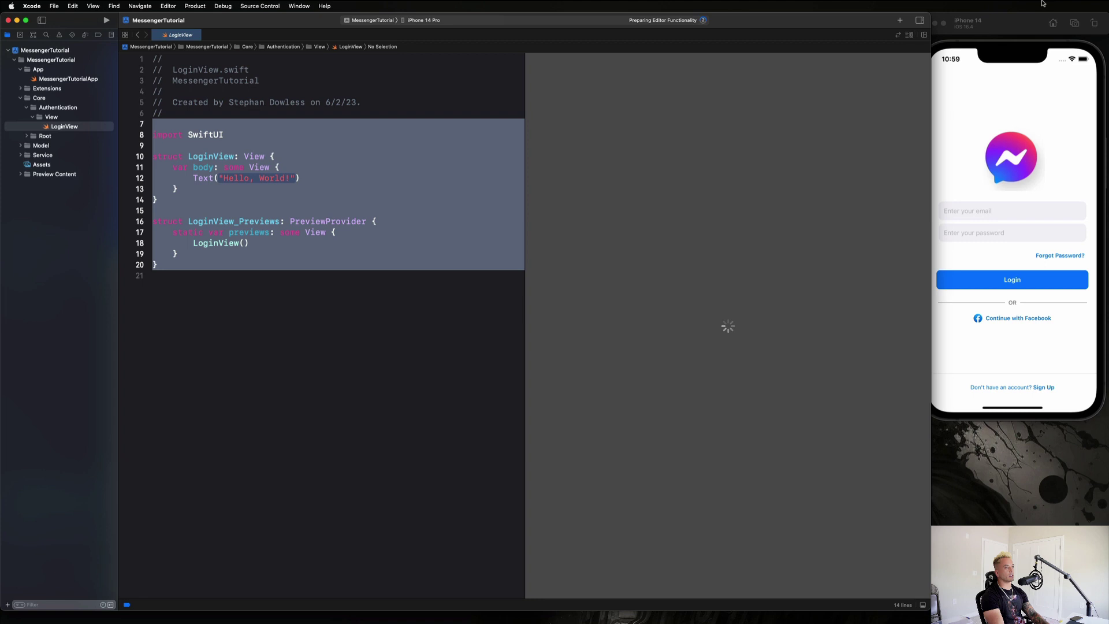
click(992, 166)
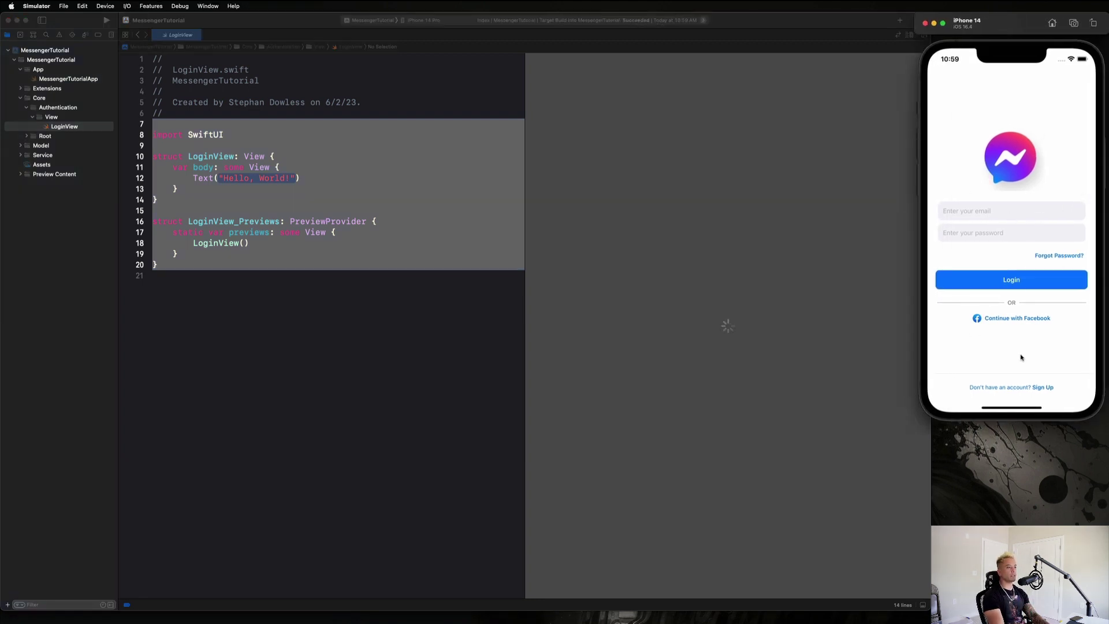
click(1041, 388)
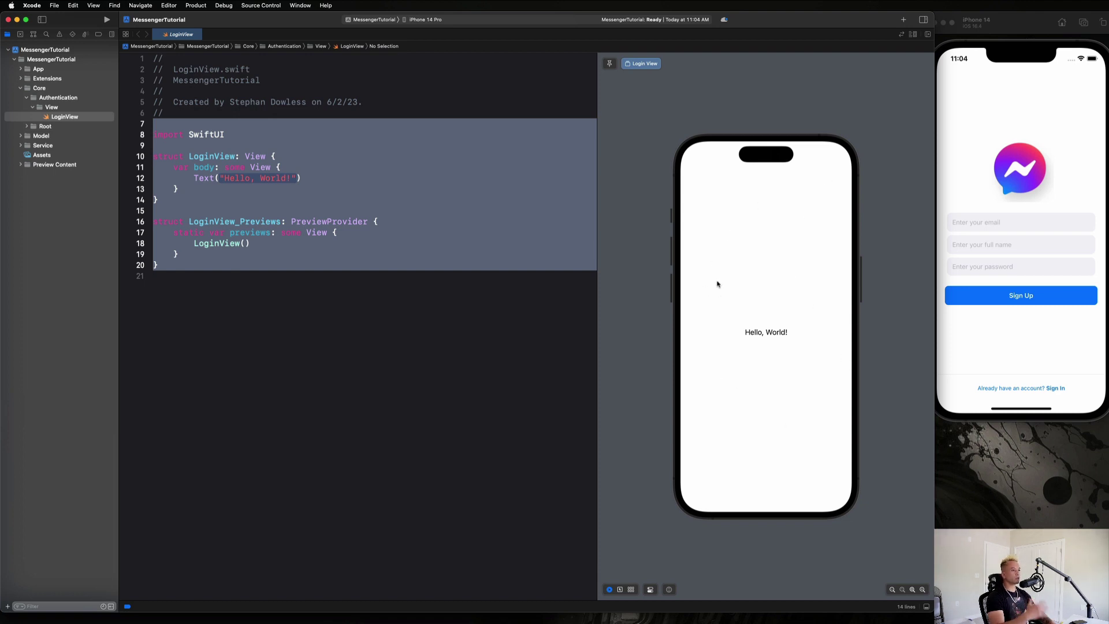
click(1021, 388)
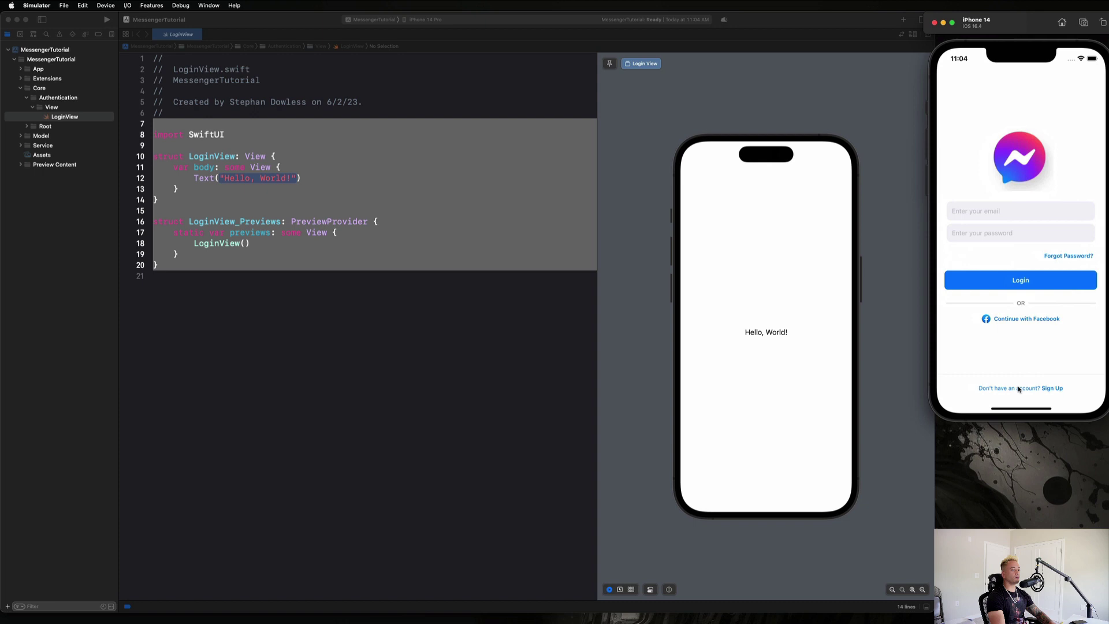